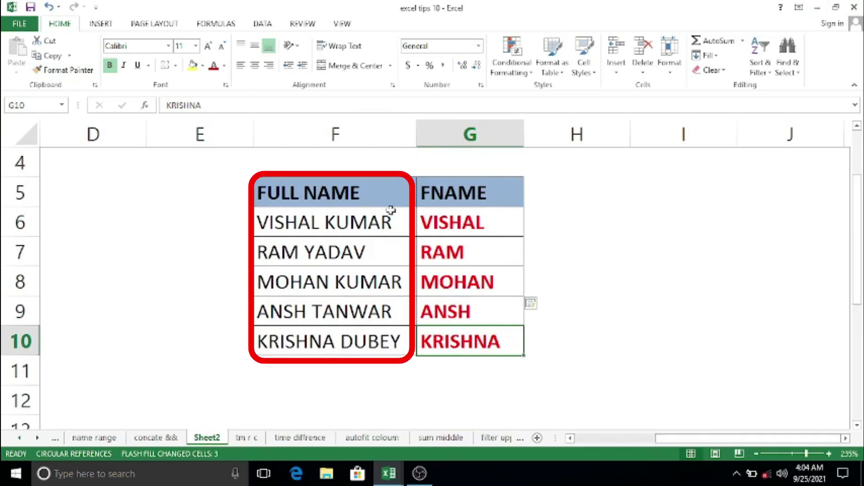
Step: Check G6's first-name formula, then delete the existing first names in G6 through G10
{"action": "left_click_drag", "start_coordinate": [359, 196], "coordinate": [360, 339]}
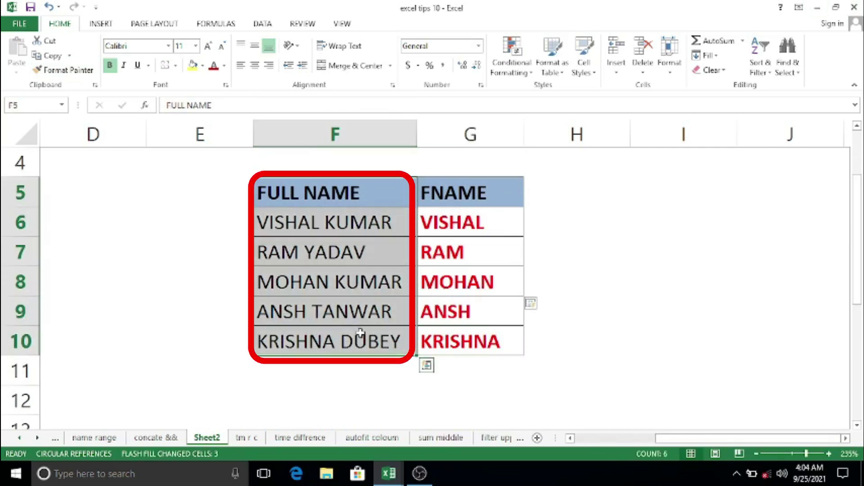
{"action": "left_click", "coordinate": [396, 224]}
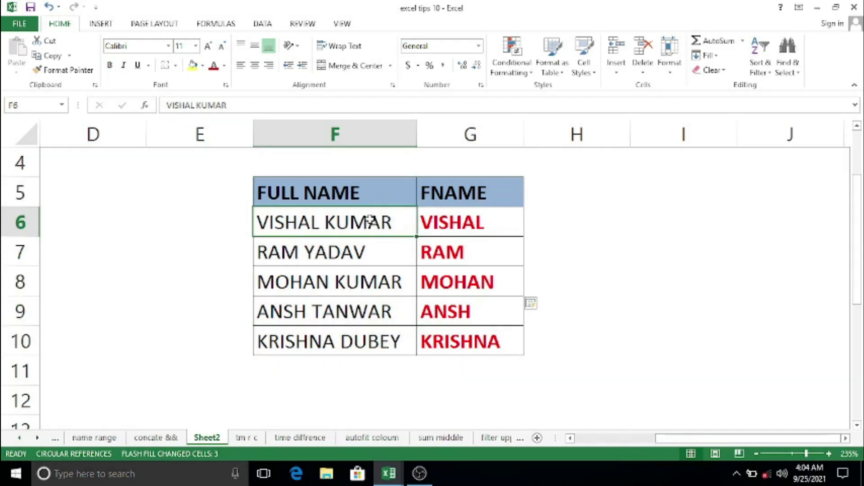
{"action": "left_click", "coordinate": [466, 222]}
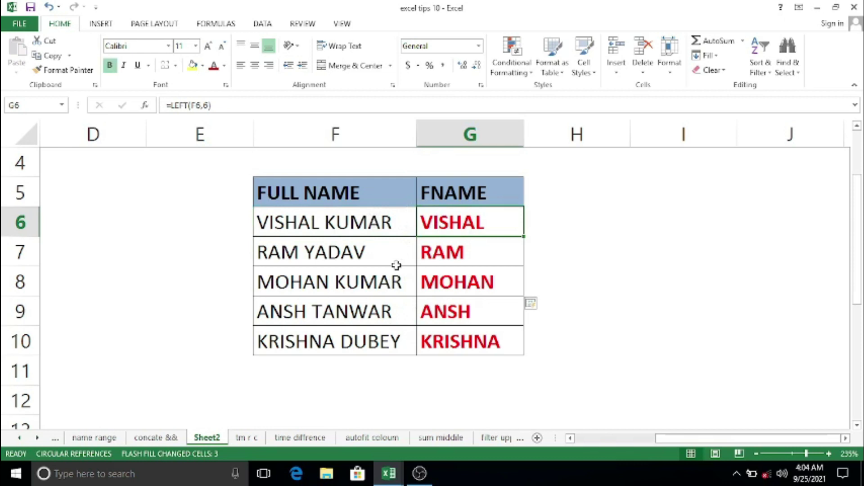
{"action": "key", "text": "ctrl+shift+Down"}
{"action": "key", "text": "Delete"}
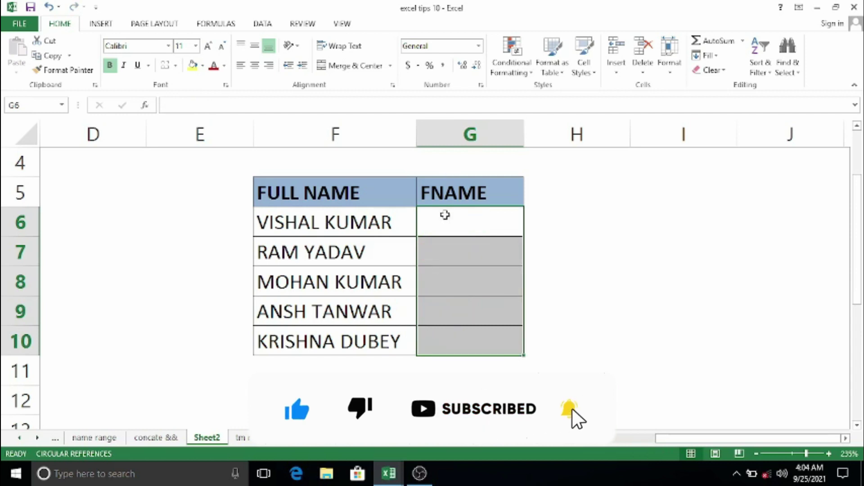
Step: Enter =LEFT(F6,6) in G6 so it returns VISHAL
{"action": "left_click", "coordinate": [446, 215]}
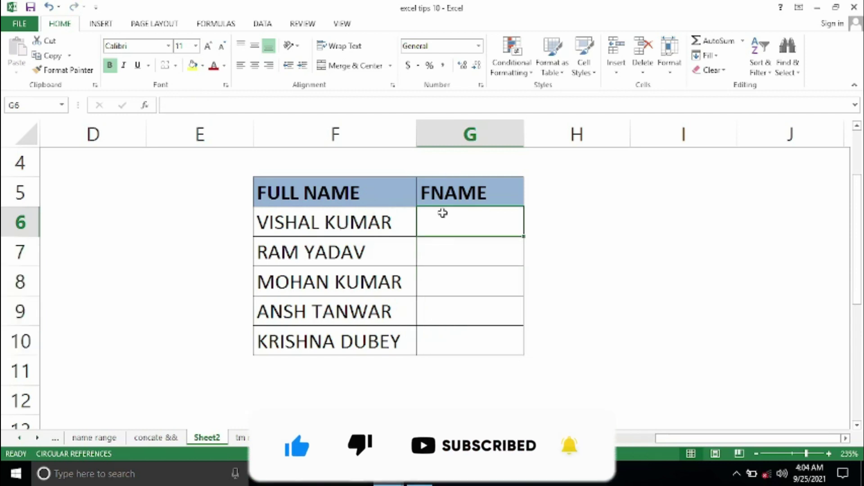
{"action": "type", "text": "=lef"}
{"action": "key", "text": "Tab"}
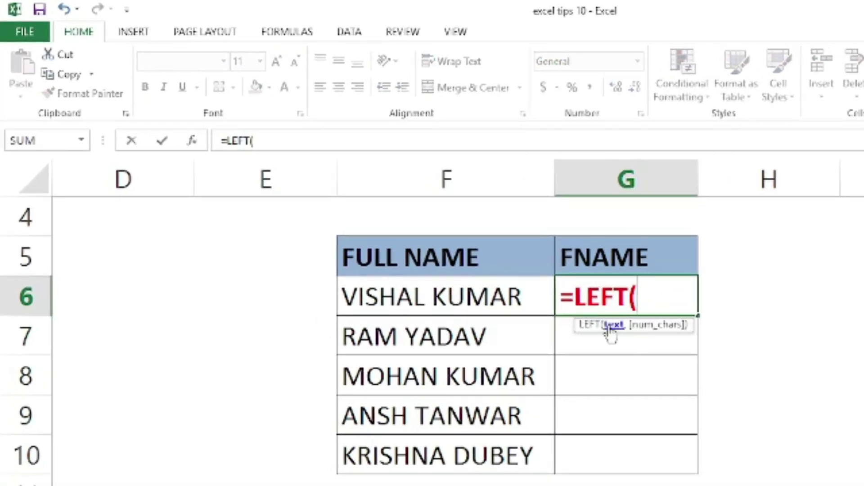
{"action": "left_click", "coordinate": [455, 303]}
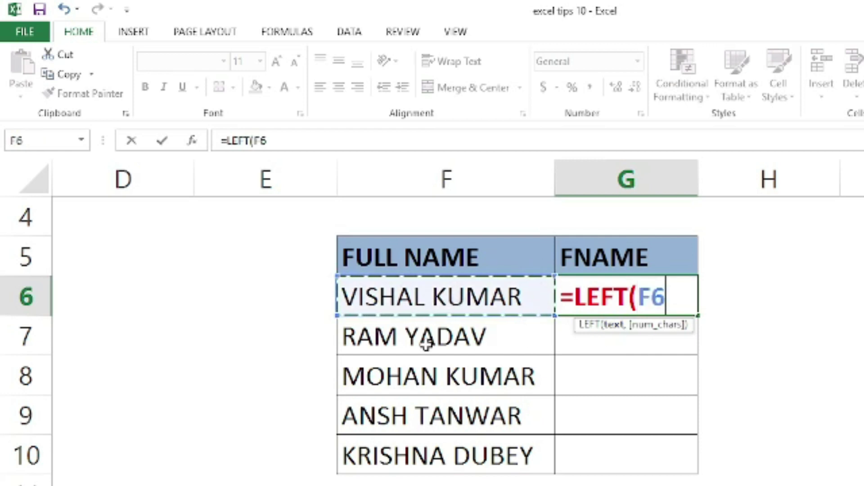
{"action": "type", "text": ","}
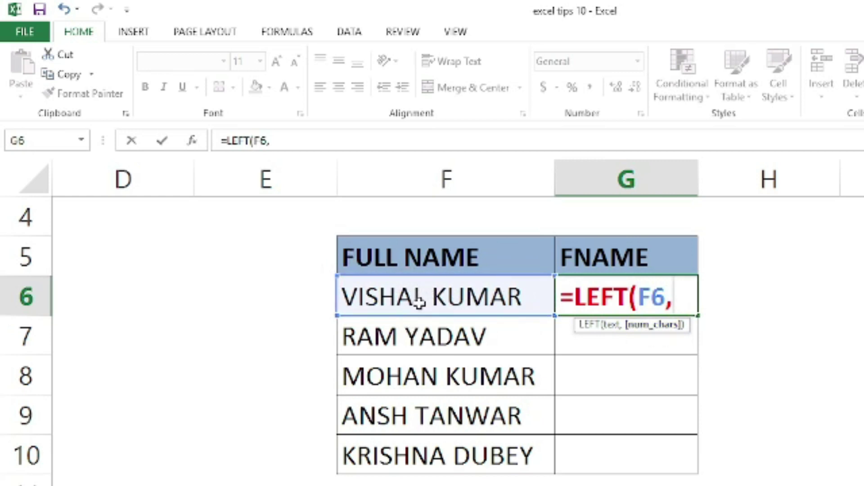
{"action": "type", "text": "6"}
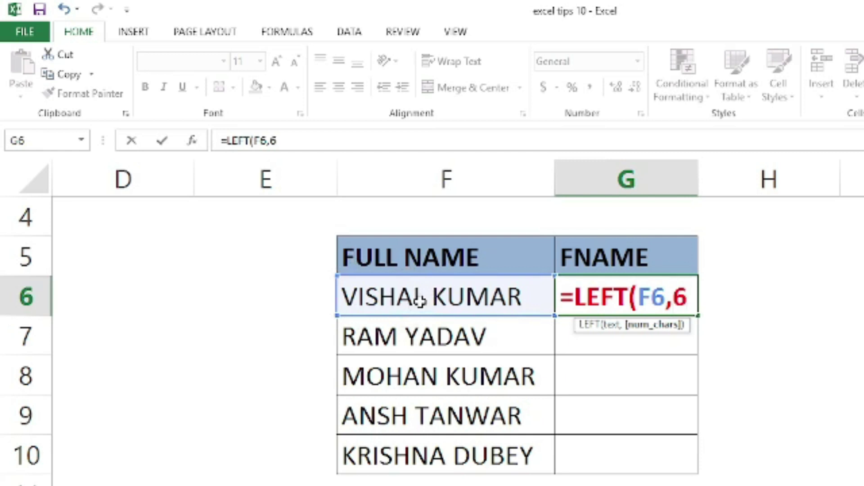
{"action": "type", "text": ")"}
{"action": "key", "text": "Return"}
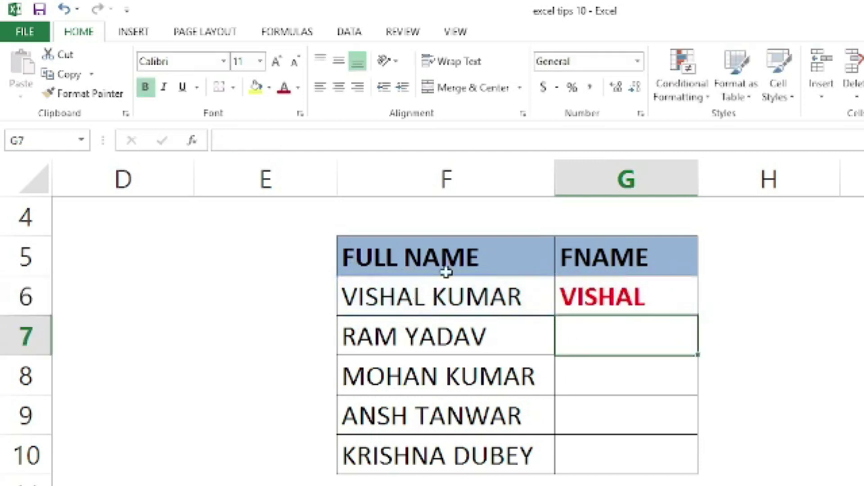
Step: Fill =LEFT(F6,6) from G6 down to G10, checking the copied formulas in G7 and G8
{"action": "left_click", "coordinate": [623, 290]}
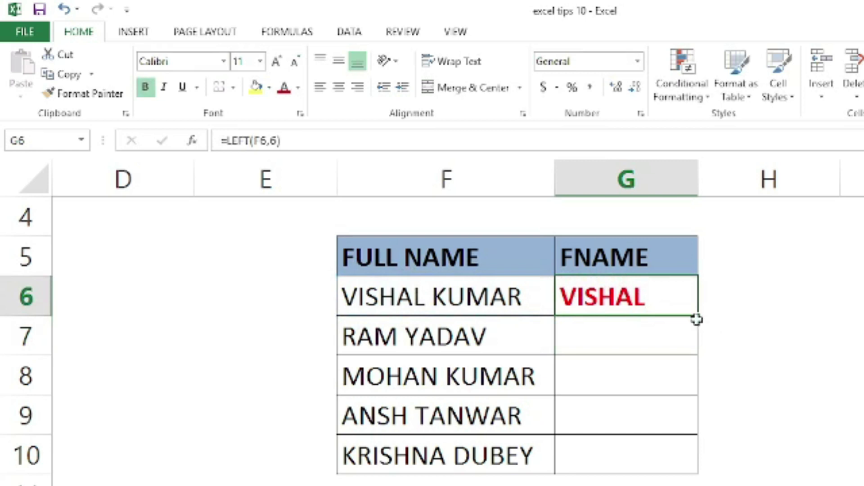
{"action": "left_click_drag", "start_coordinate": [696, 317], "coordinate": [691, 350]}
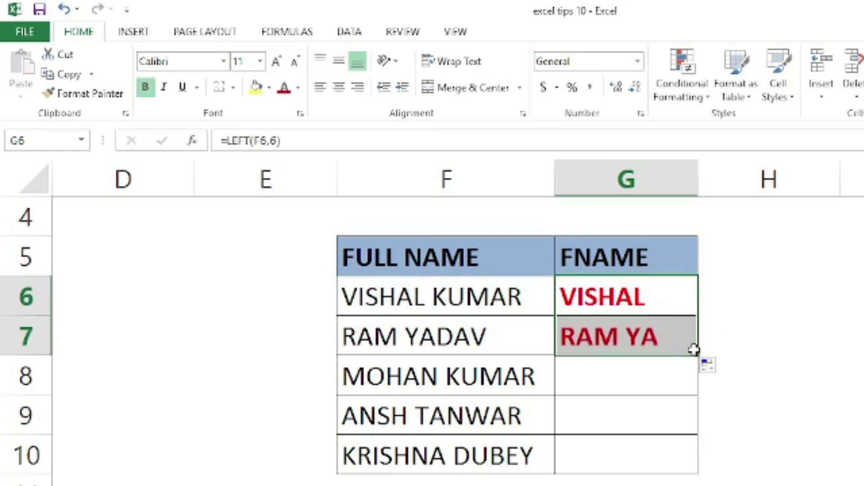
{"action": "double_click", "coordinate": [594, 338]}
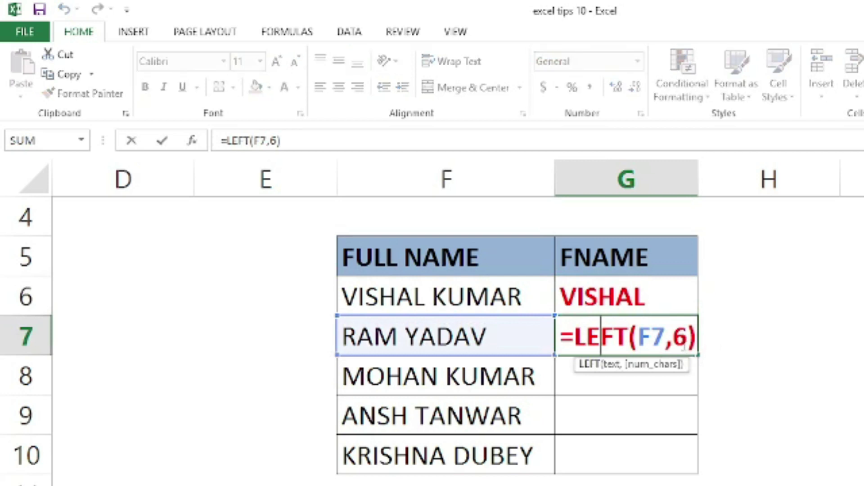
{"action": "key", "text": "Return"}
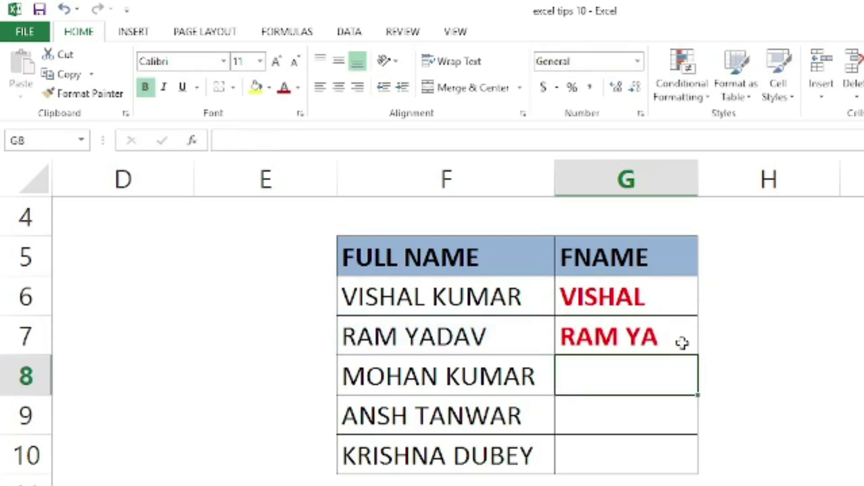
{"action": "left_click", "coordinate": [680, 342]}
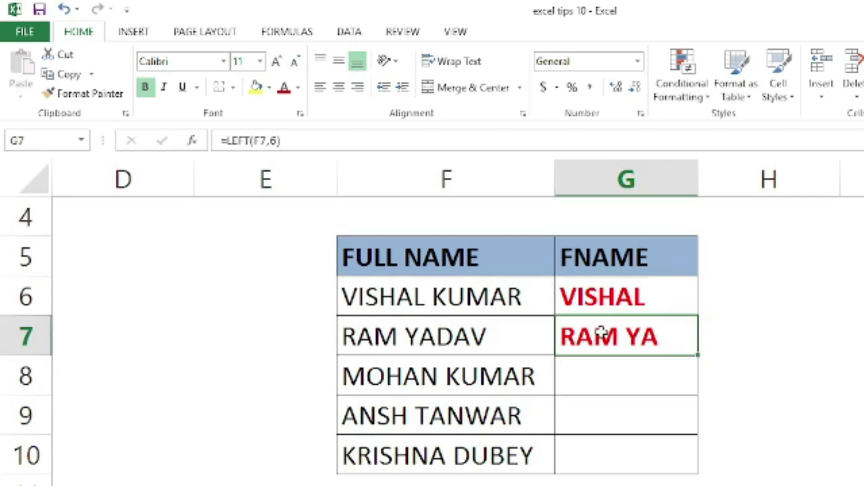
{"action": "left_click_drag", "start_coordinate": [697, 356], "coordinate": [696, 455]}
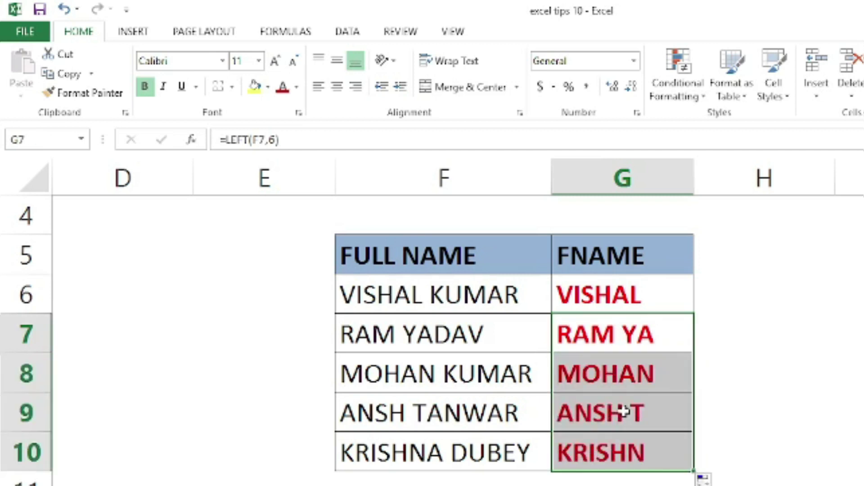
{"action": "left_click", "coordinate": [632, 375]}
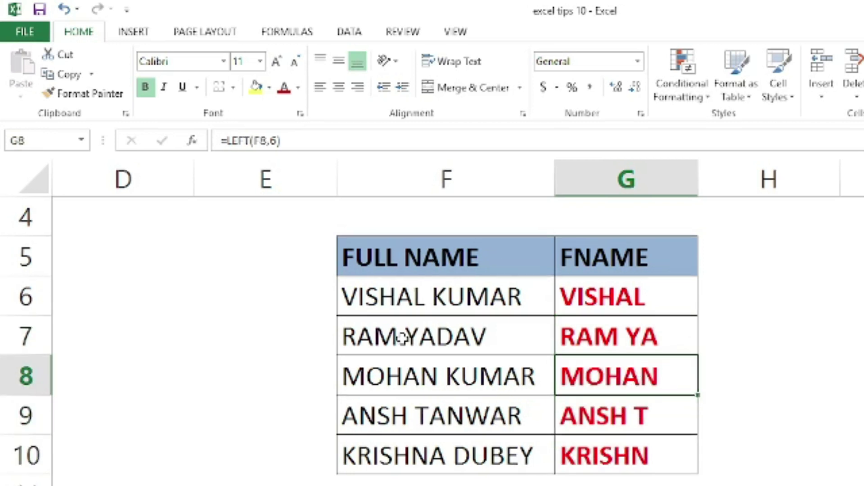
{"action": "double_click", "coordinate": [612, 295]}
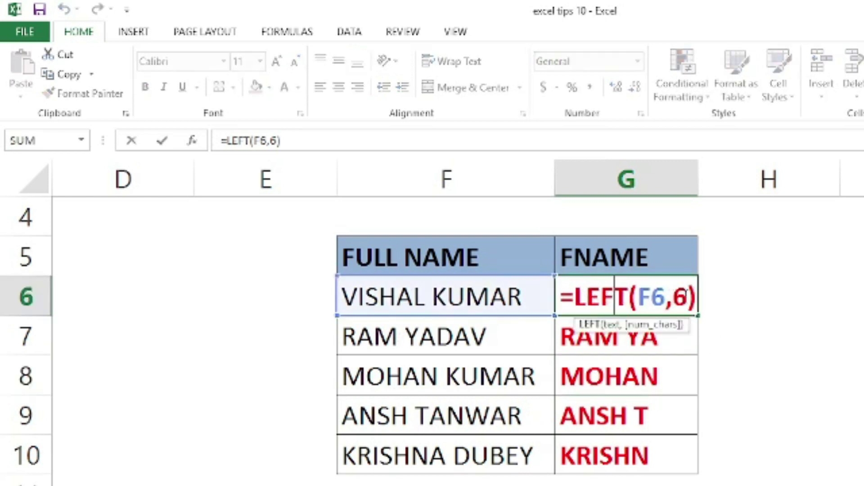
{"action": "key", "text": "Return"}
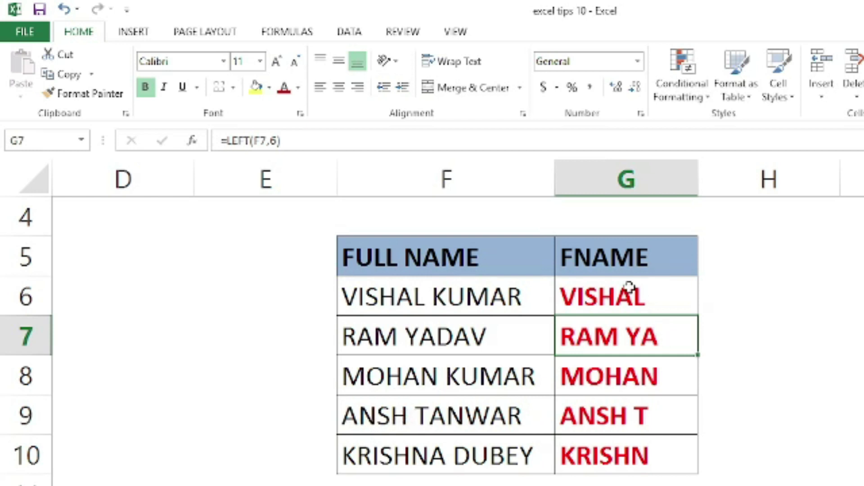
{"action": "double_click", "coordinate": [644, 296]}
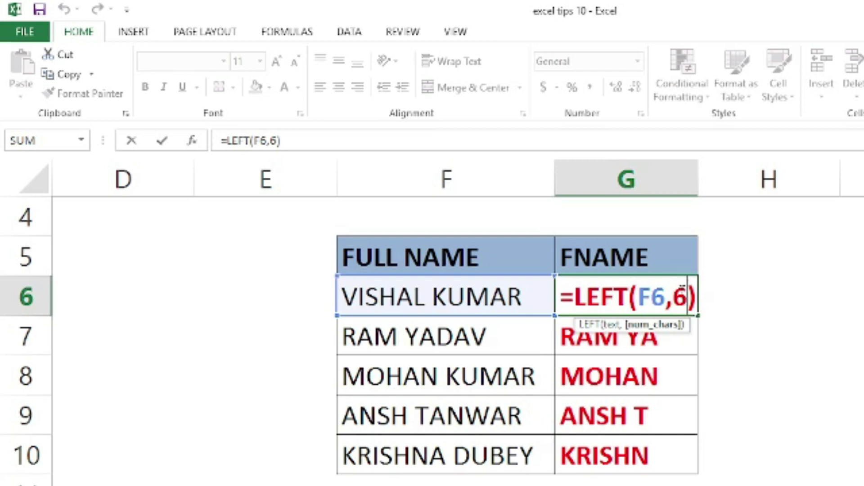
{"action": "key", "text": "Return"}
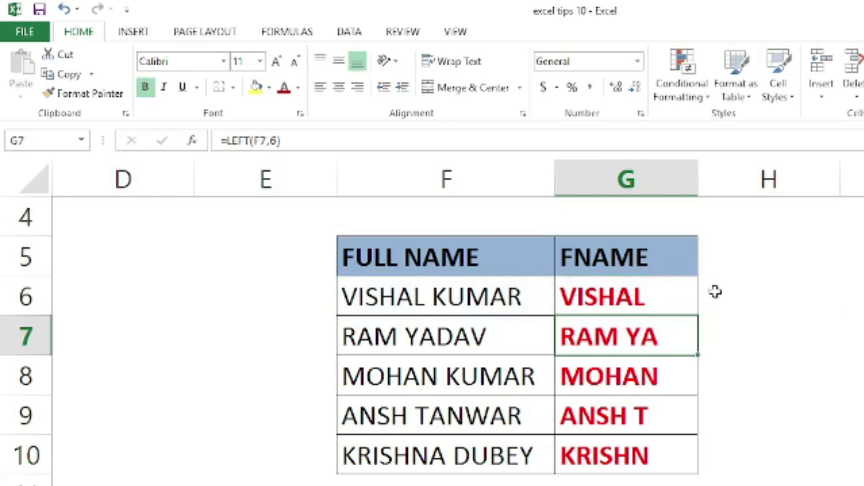
{"action": "left_click", "coordinate": [736, 292]}
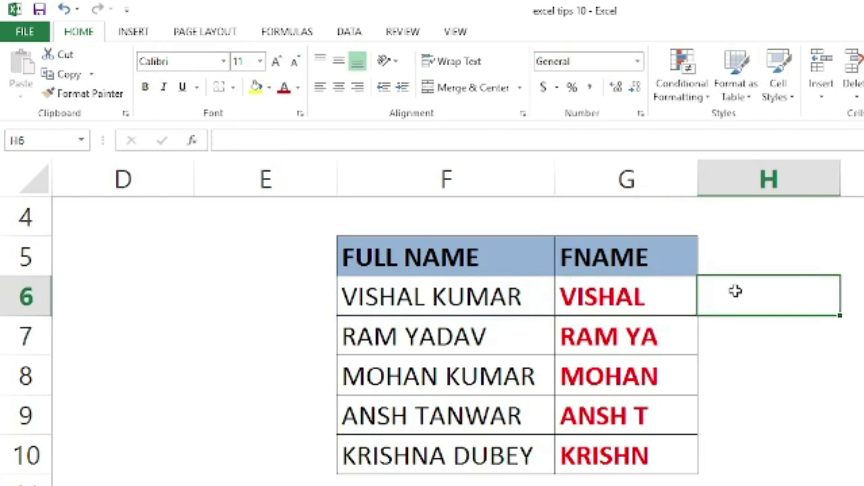
Step: Enter =FIND(" ",F6) in H6 and fill it to H10, giving 7, 4, 6, 5 and 8
{"action": "type", "text": "="}
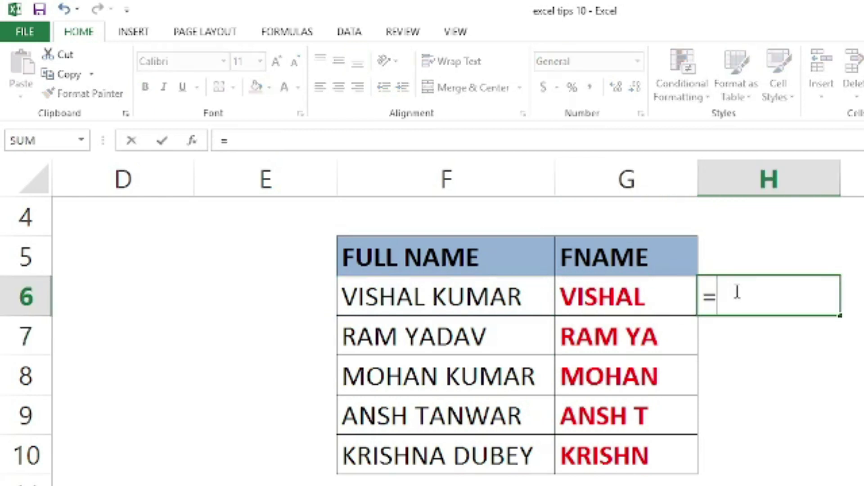
{"action": "type", "text": "fin"}
{"action": "key", "text": "Tab"}
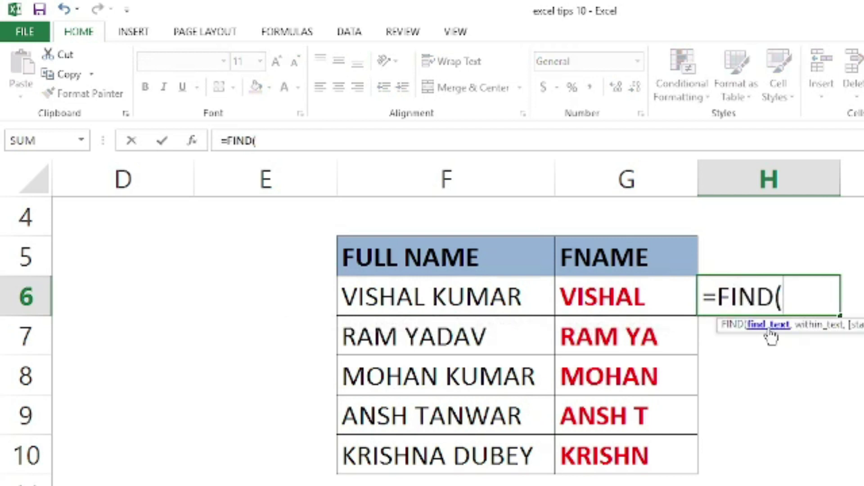
{"action": "type", "text": "\""}
{"action": "type", "text": " \","}
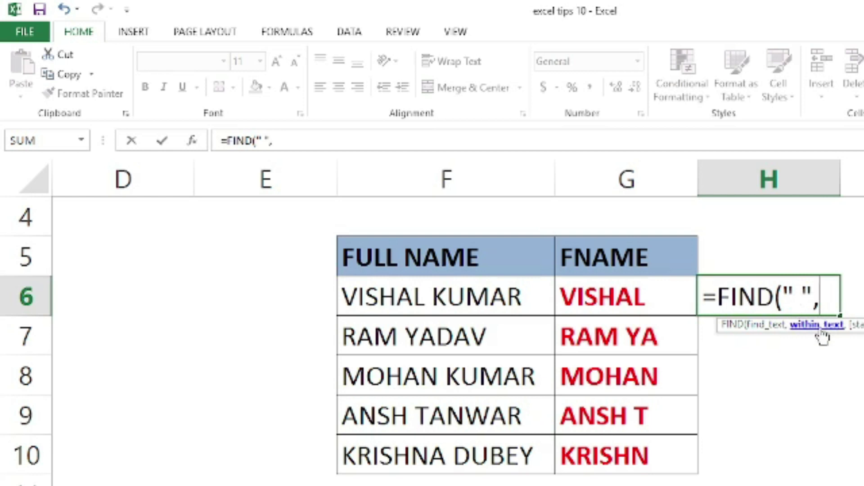
{"action": "left_click", "coordinate": [517, 291]}
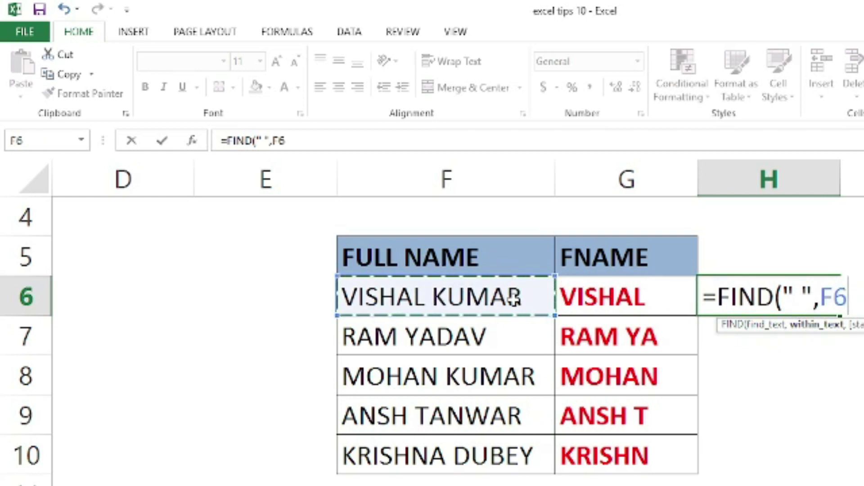
{"action": "type", "text": ")"}
{"action": "key", "text": "Return"}
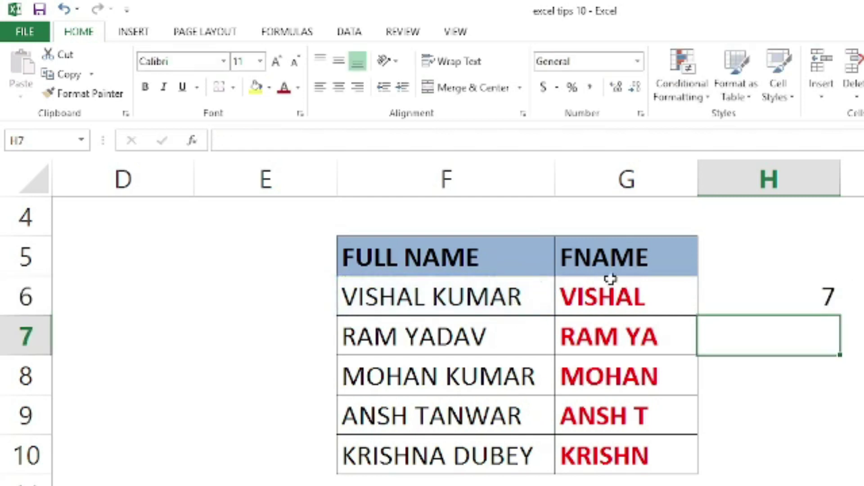
{"action": "left_click", "coordinate": [811, 288]}
{"action": "left_click_drag", "start_coordinate": [842, 314], "coordinate": [841, 474]}
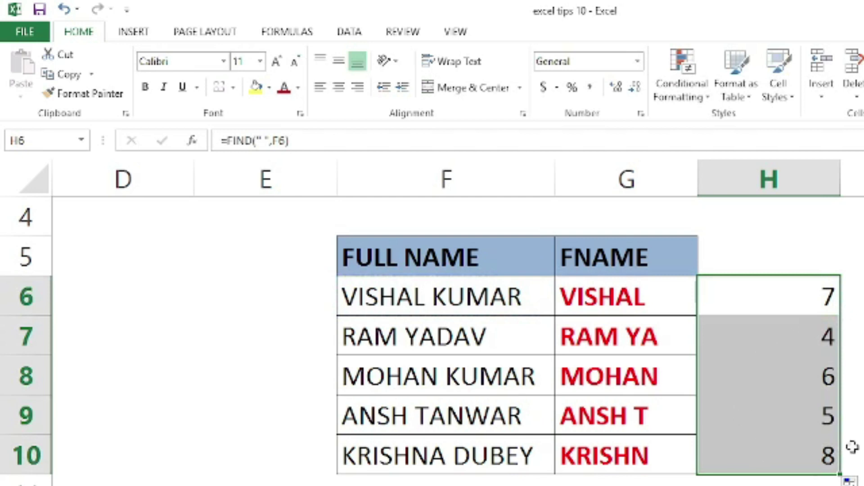
Step: Change G6's formula from =LEFT(F6,6) to =LEFT(F6,FIND(" ",F6))
{"action": "left_click", "coordinate": [816, 334]}
{"action": "left_click", "coordinate": [602, 299]}
{"action": "double_click", "coordinate": [601, 298]}
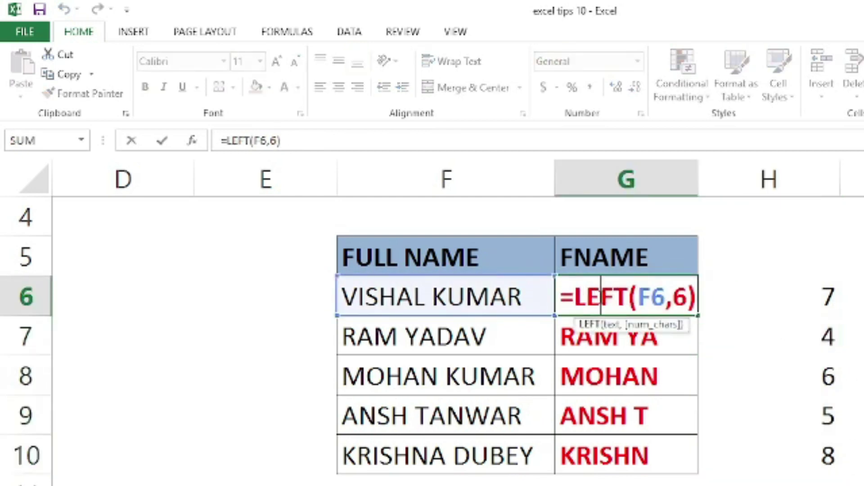
{"action": "left_click", "coordinate": [687, 298]}
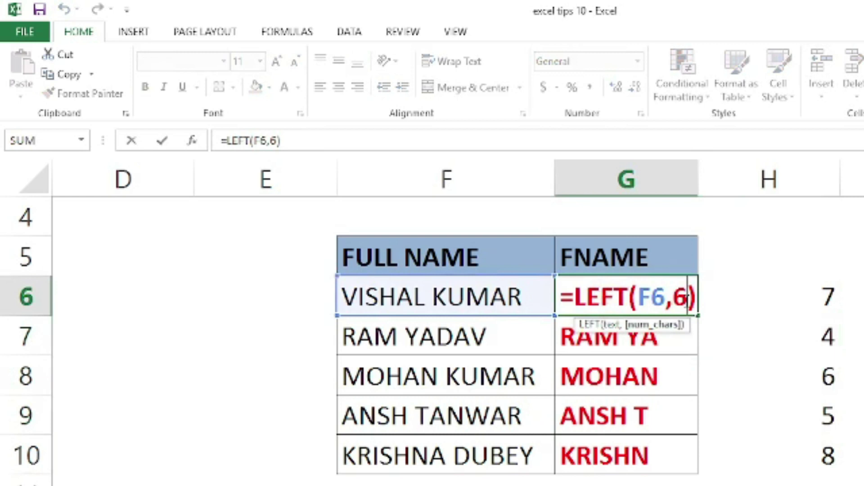
{"action": "key", "text": "BackSpace"}
{"action": "type", "text": "fu"}
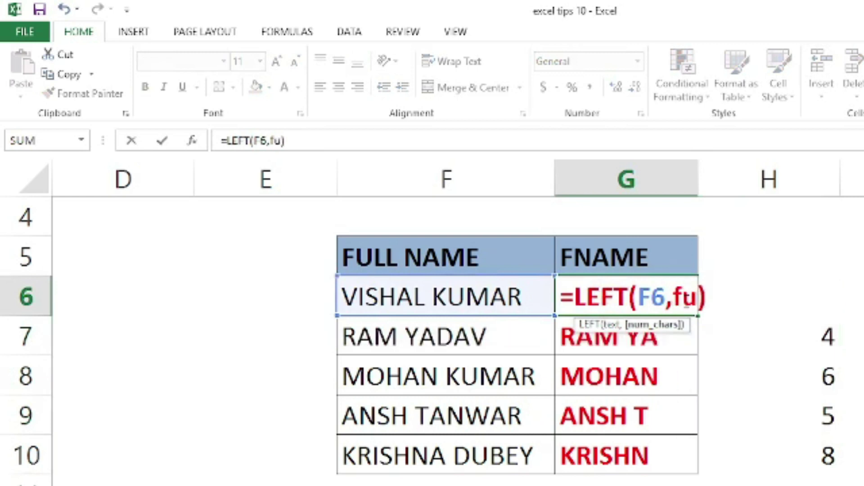
{"action": "key", "text": "BackSpace"}
{"action": "type", "text": "in"}
{"action": "key", "text": "Tab"}
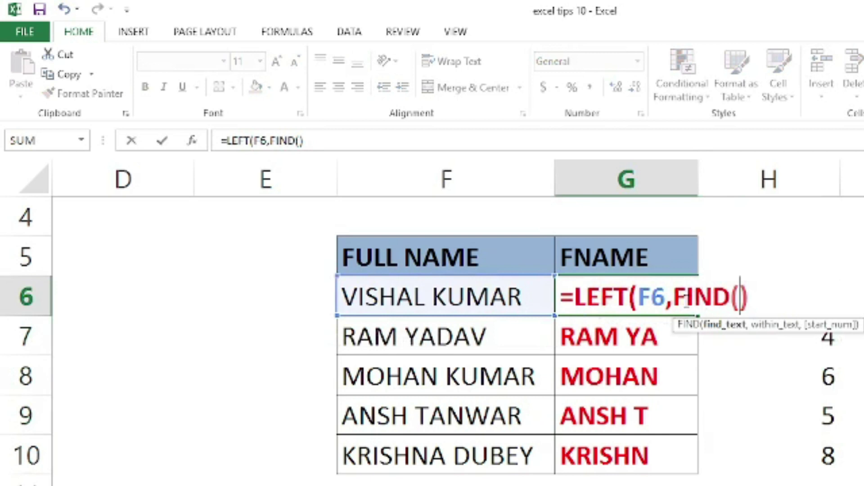
{"action": "type", "text": "\" "}
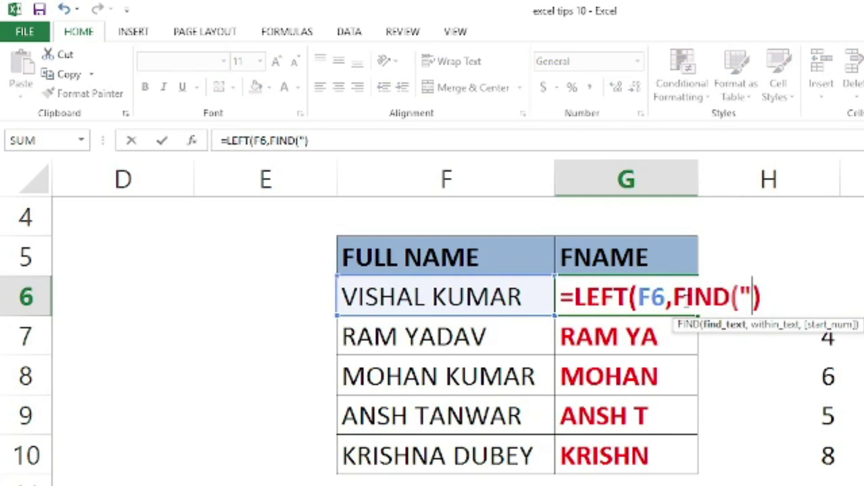
{"action": "type", "text": "\","}
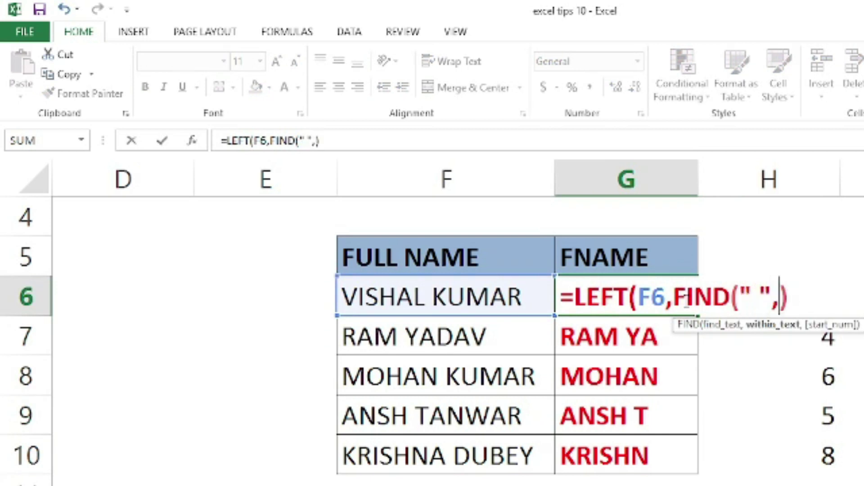
{"action": "left_click", "coordinate": [452, 296]}
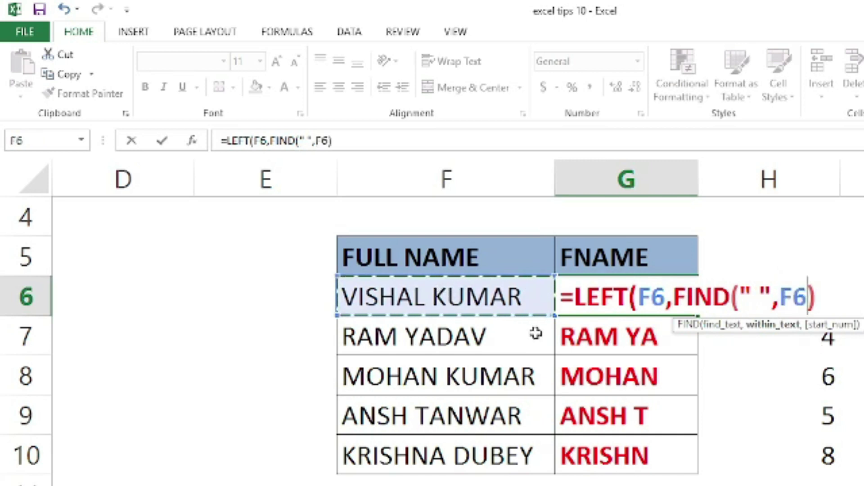
{"action": "type", "text": ")"}
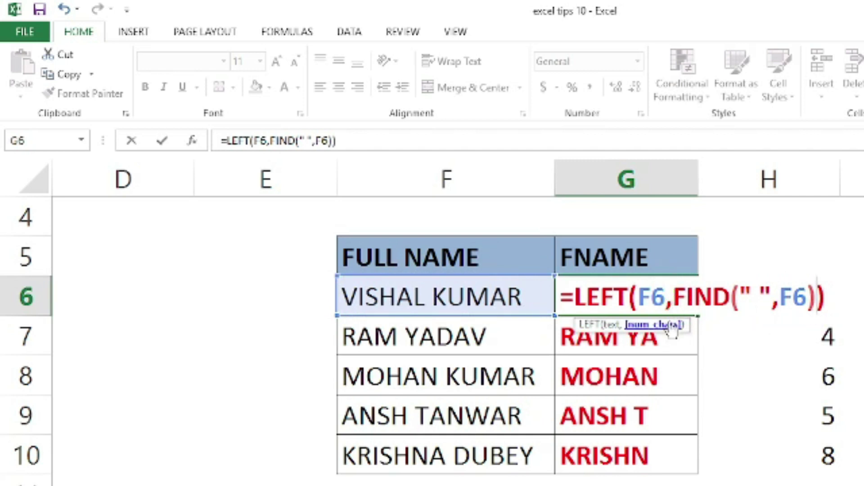
{"action": "key", "text": "Return"}
Step: Fill G6's space-based LEFT formula down to G10 and verify the results RAM in G7 and ANSH in G9
{"action": "left_click", "coordinate": [665, 302]}
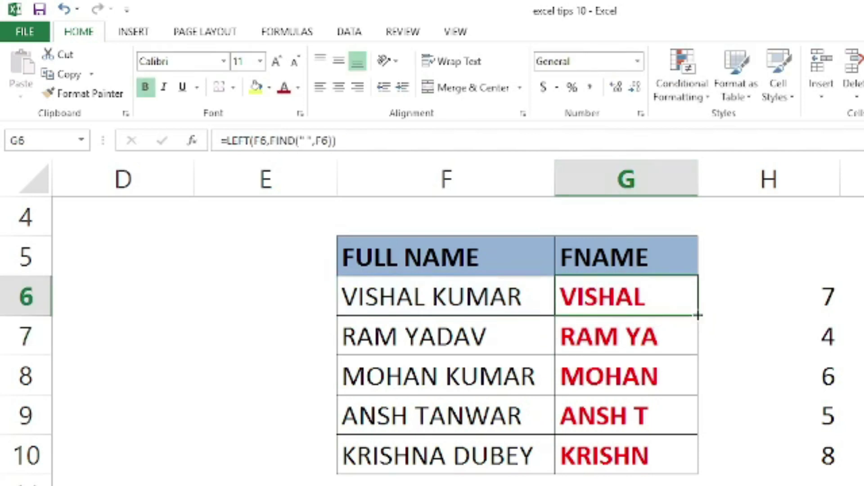
{"action": "left_click_drag", "start_coordinate": [699, 316], "coordinate": [690, 469]}
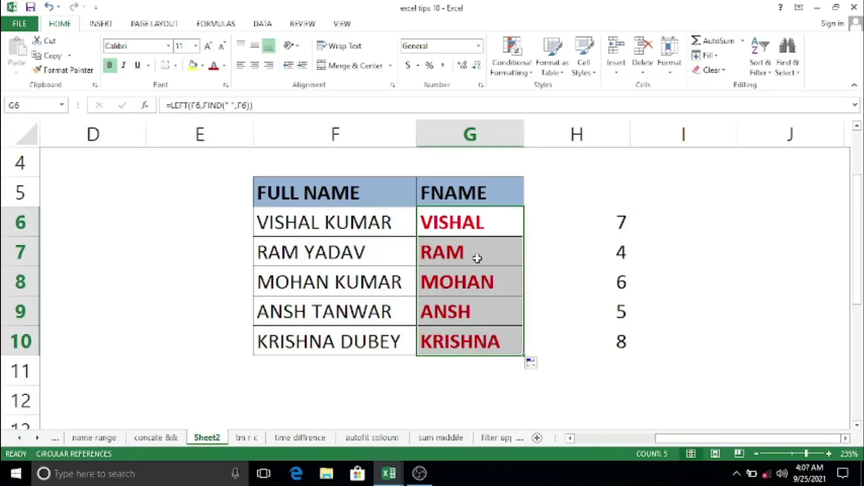
{"action": "left_click", "coordinate": [477, 258]}
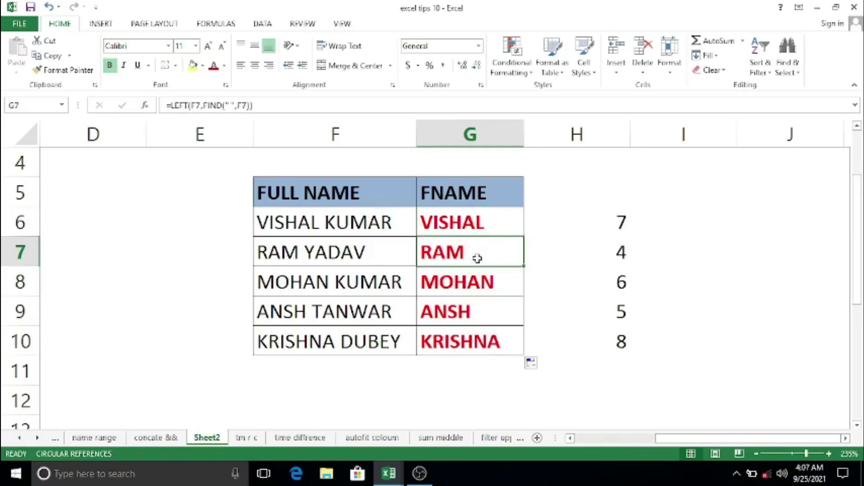
{"action": "double_click", "coordinate": [478, 258]}
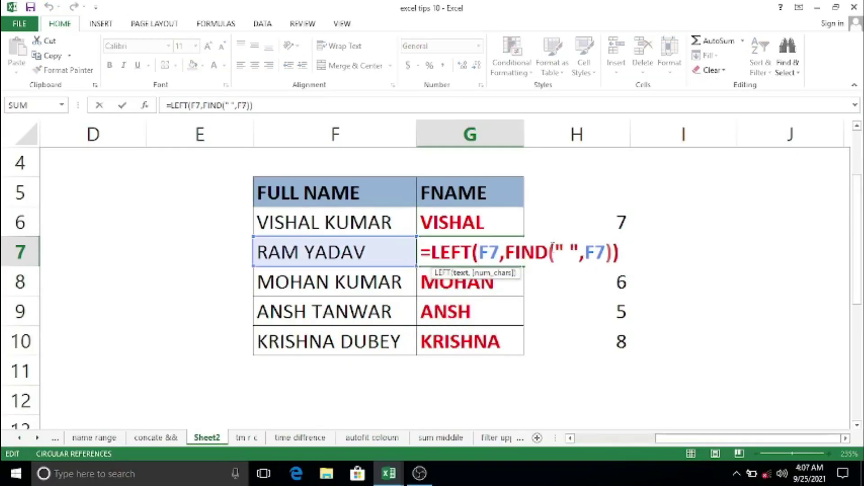
{"action": "key", "text": "Return"}
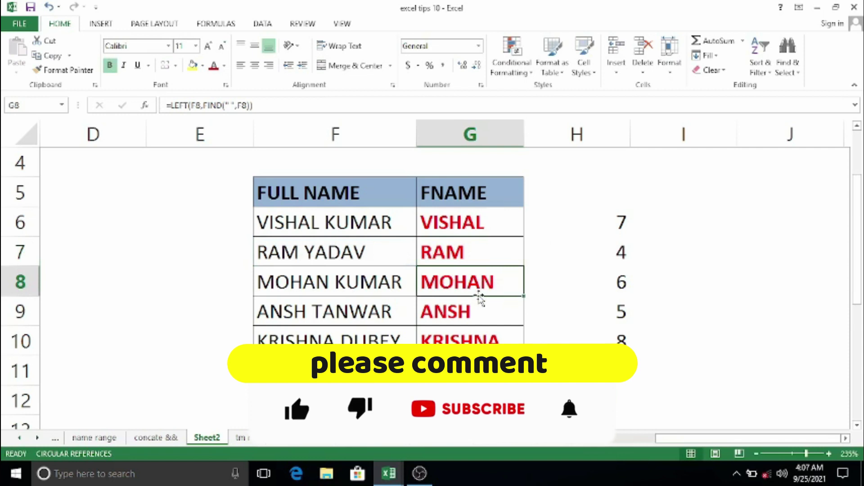
{"action": "left_click", "coordinate": [480, 300]}
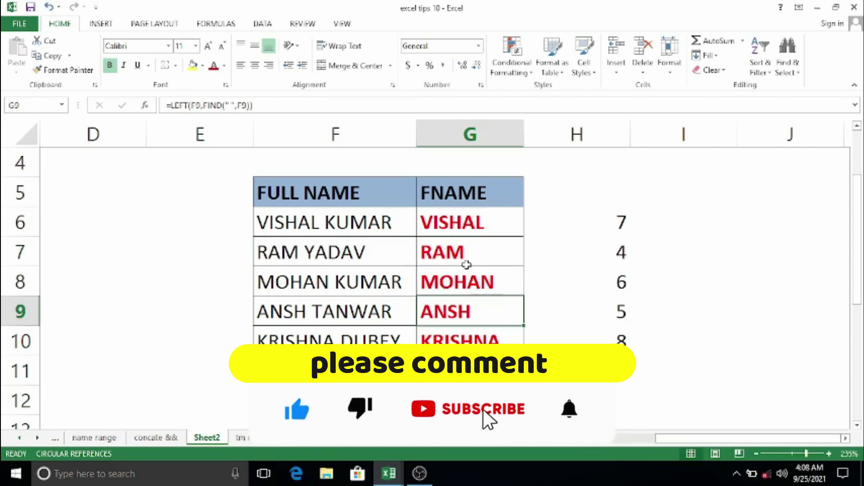